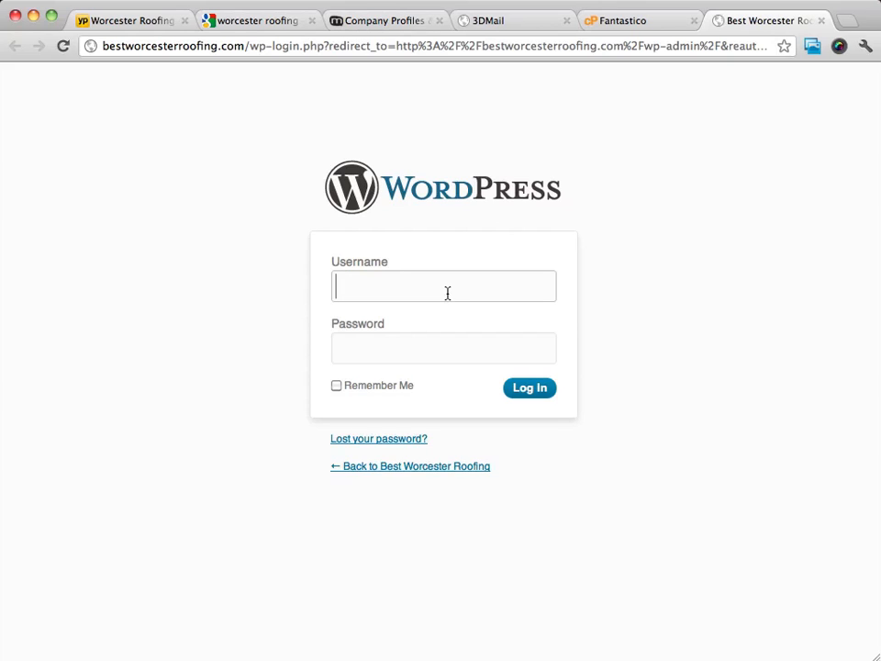
- Log in to the WordPress admin of bestworcesterroofing.com with the site username and account password
{"action": "type", "text": "bestworcester"}
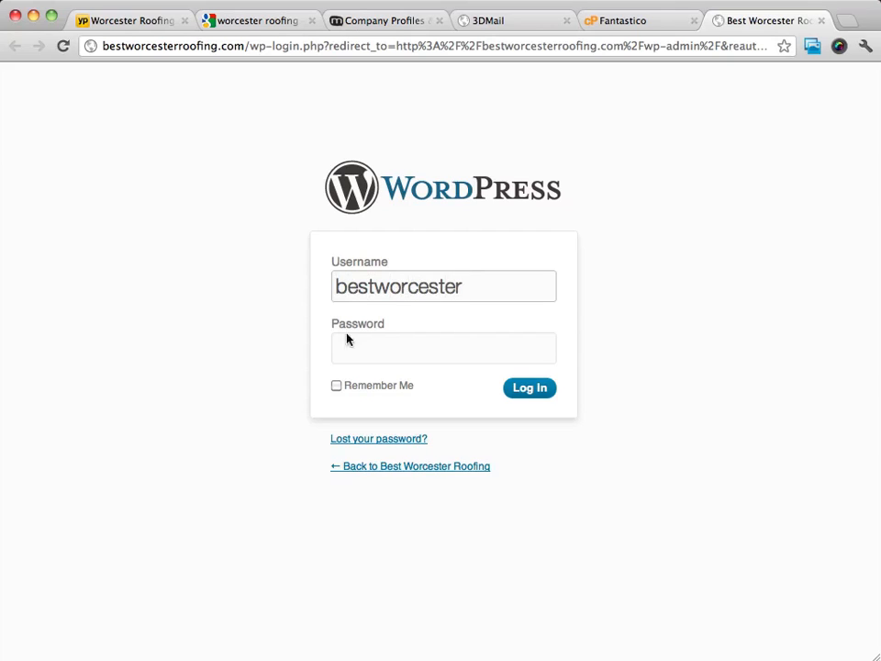
{"action": "left_click", "coordinate": [445, 341]}
{"action": "type", "text": "••••••••"}
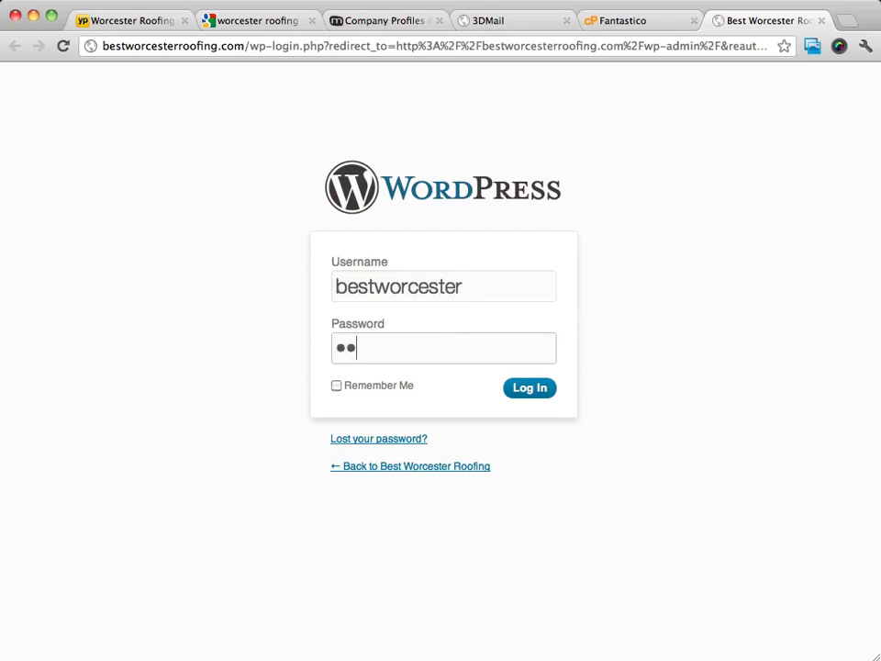
{"action": "type", "text": "••••"}
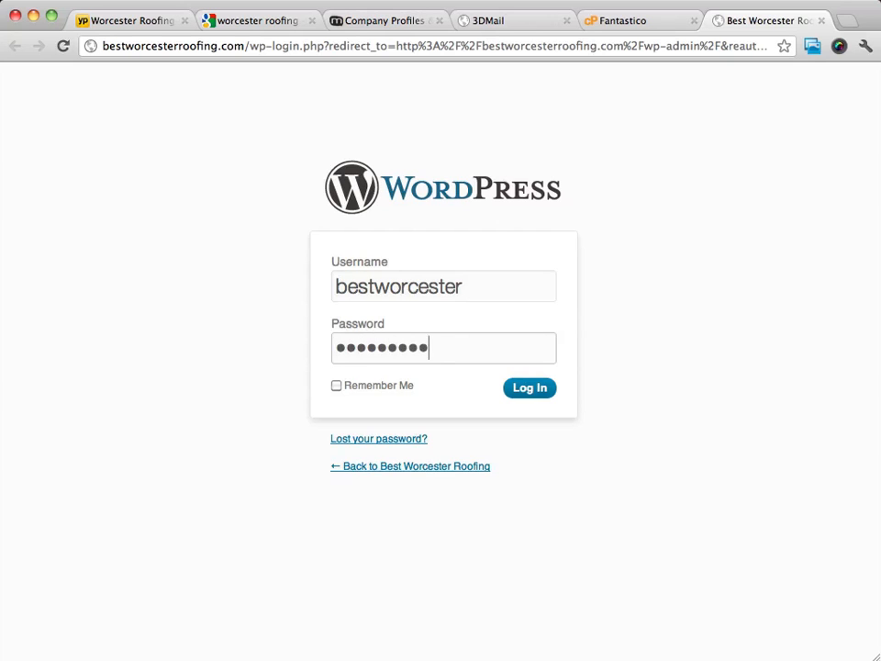
{"action": "left_click", "coordinate": [525, 387]}
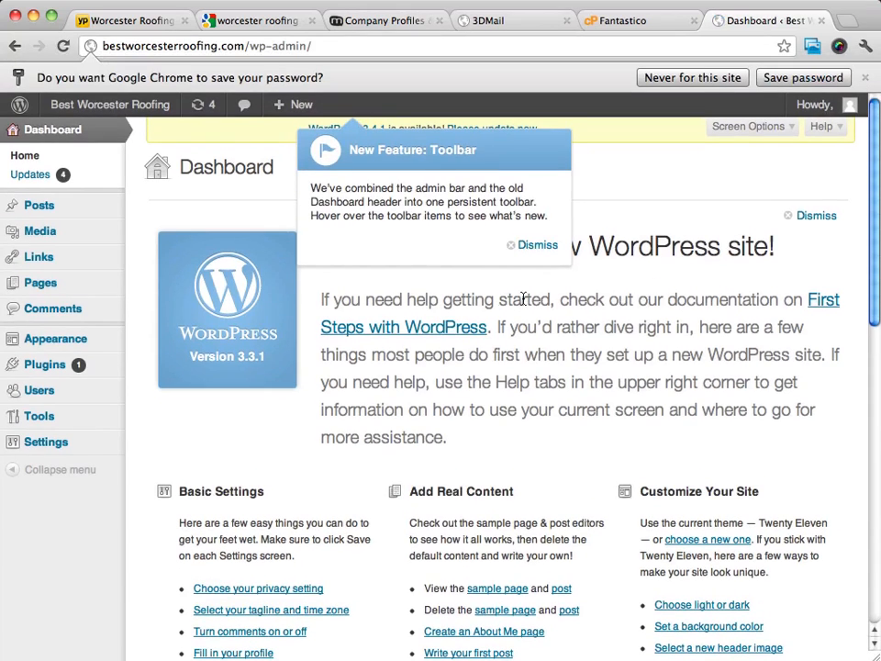
- Dismiss the new toolbar feature notice and update the WordPress installation to version 3.4.1
{"action": "left_click", "coordinate": [529, 246]}
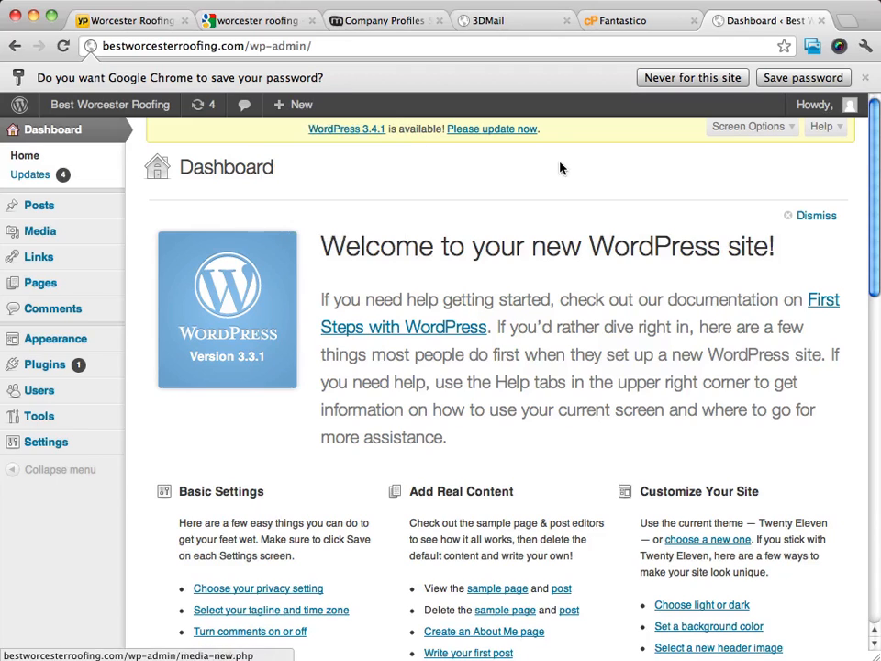
{"action": "left_click", "coordinate": [492, 130]}
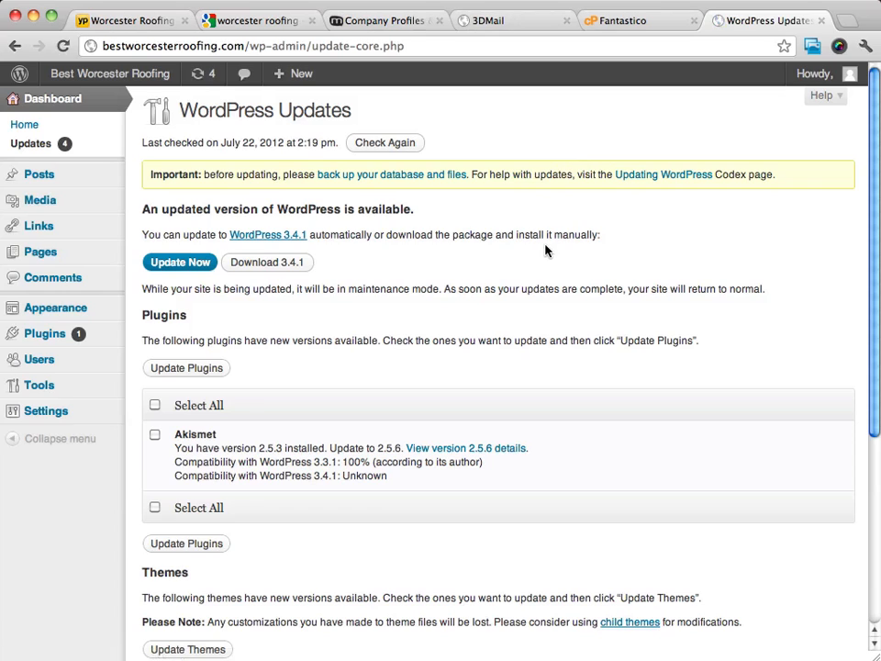
{"action": "left_click", "coordinate": [201, 263]}
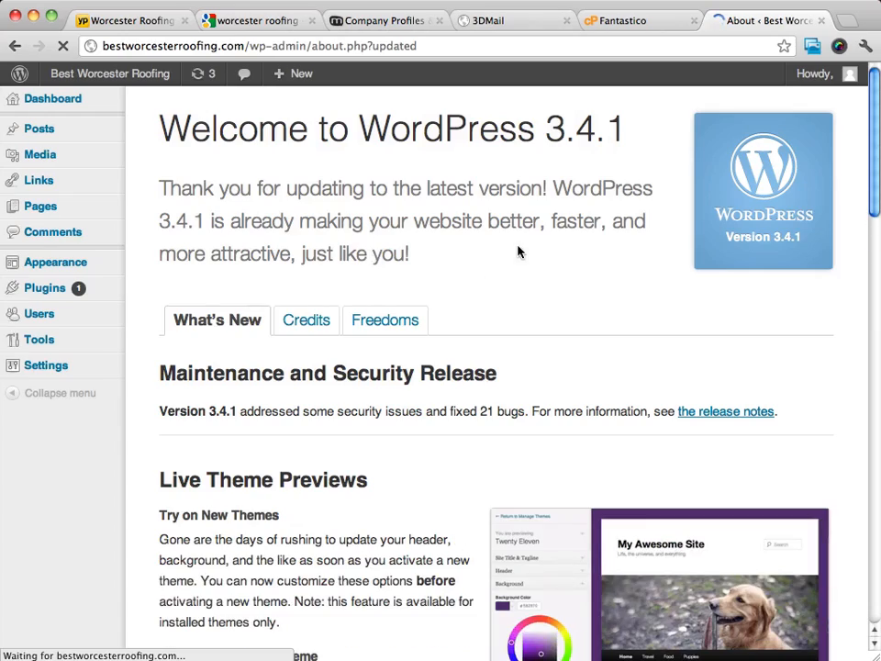
- Look through the What's New page for WordPress 3.4.1, from the release notes to the Under the Hood section
{"action": "scroll", "coordinate": [523, 244], "scroll_direction": "down", "scroll_amount": 5}
{"action": "scroll", "coordinate": [524, 244], "scroll_direction": "down", "scroll_amount": 15}
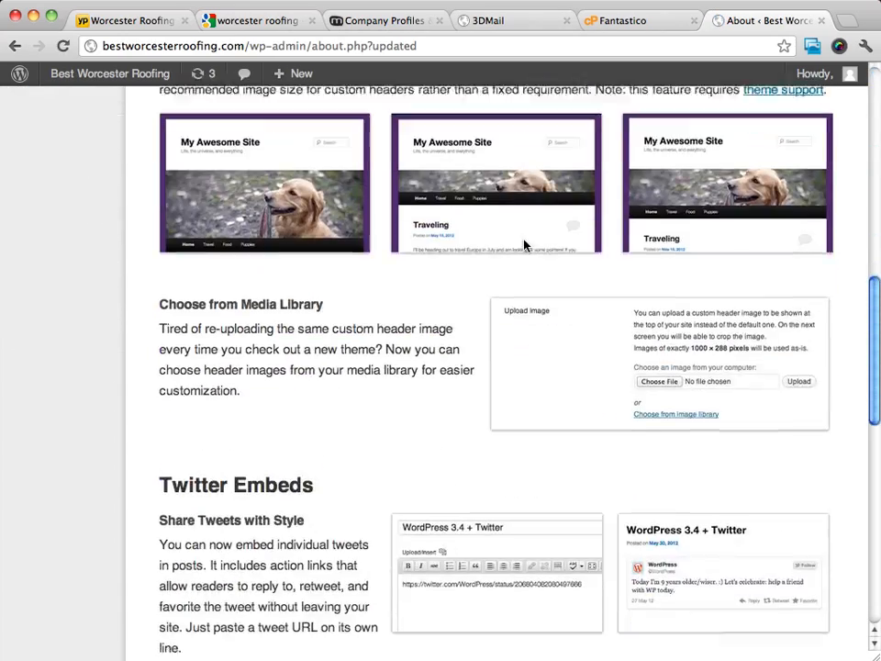
{"action": "scroll", "coordinate": [524, 244], "scroll_direction": "up", "scroll_amount": 20}
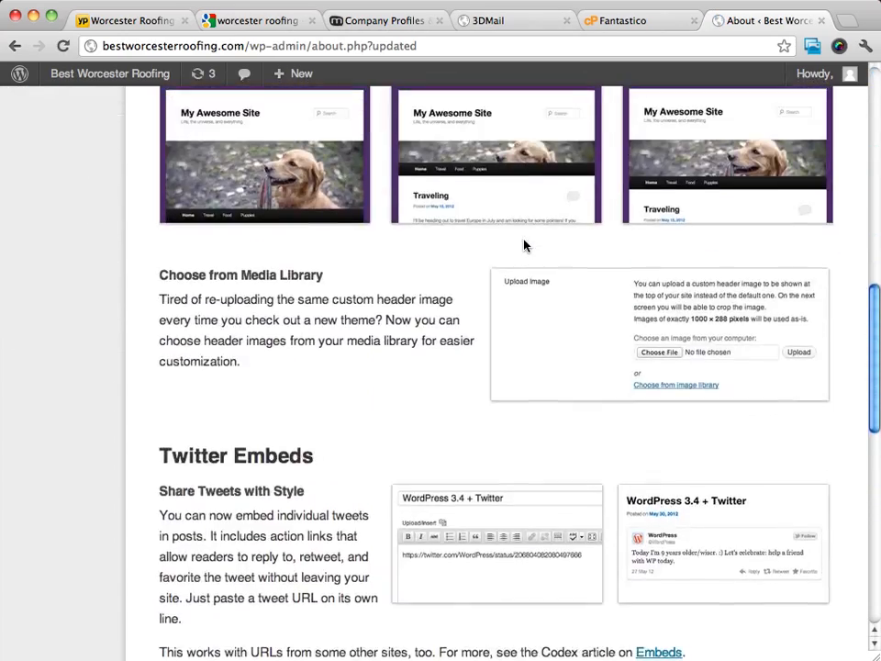
{"action": "scroll", "coordinate": [523, 246], "scroll_direction": "up", "scroll_amount": 3}
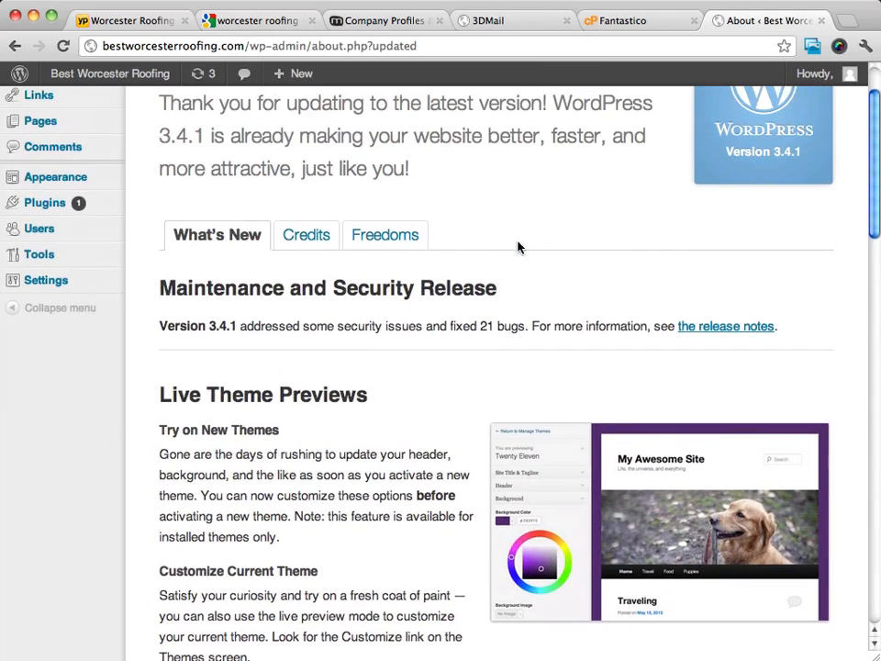
{"action": "scroll", "coordinate": [318, 138], "scroll_direction": "up", "scroll_amount": 2}
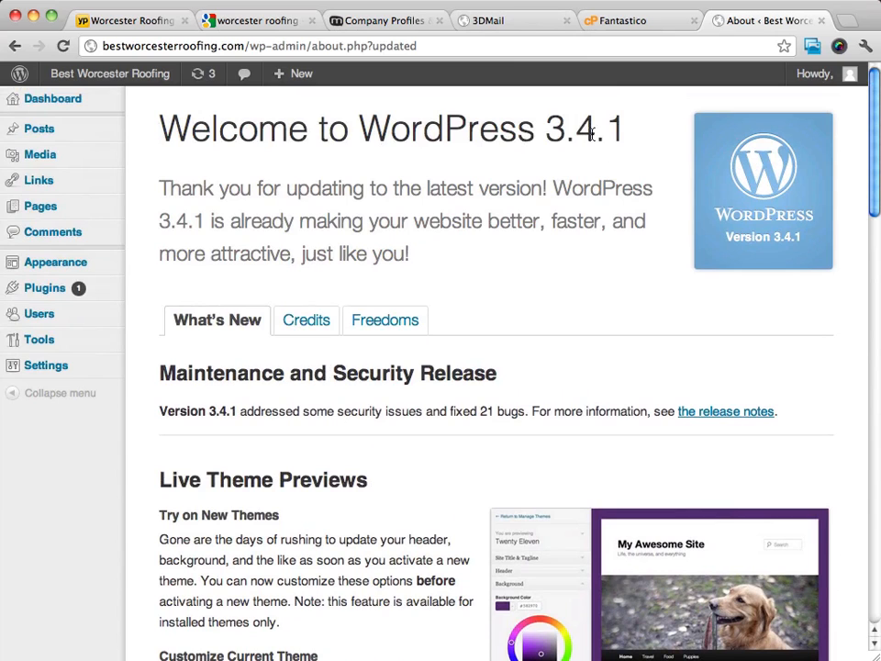
{"action": "scroll", "coordinate": [592, 135], "scroll_direction": "down", "scroll_amount": 2}
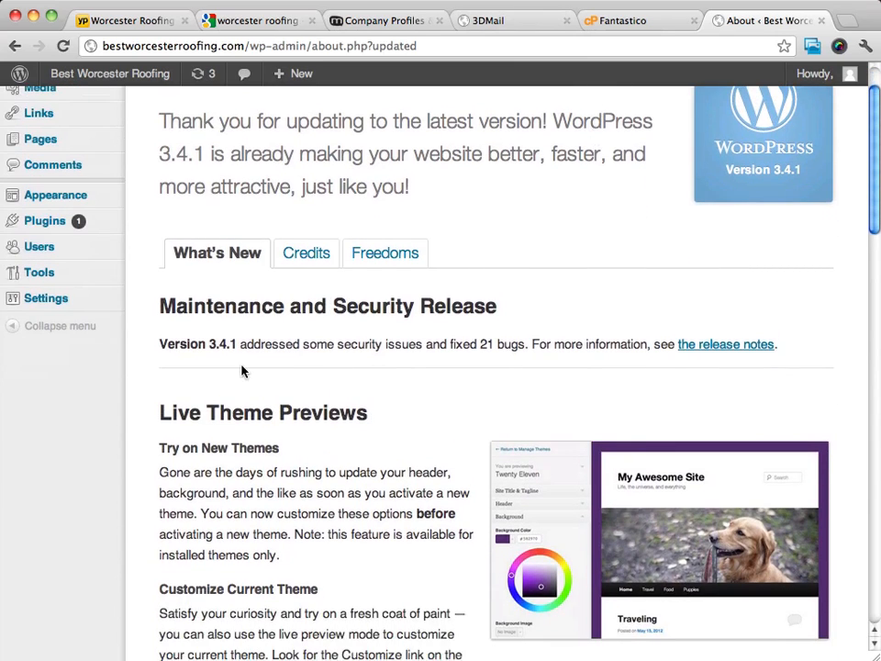
{"action": "scroll", "coordinate": [554, 289], "scroll_direction": "down", "scroll_amount": 10}
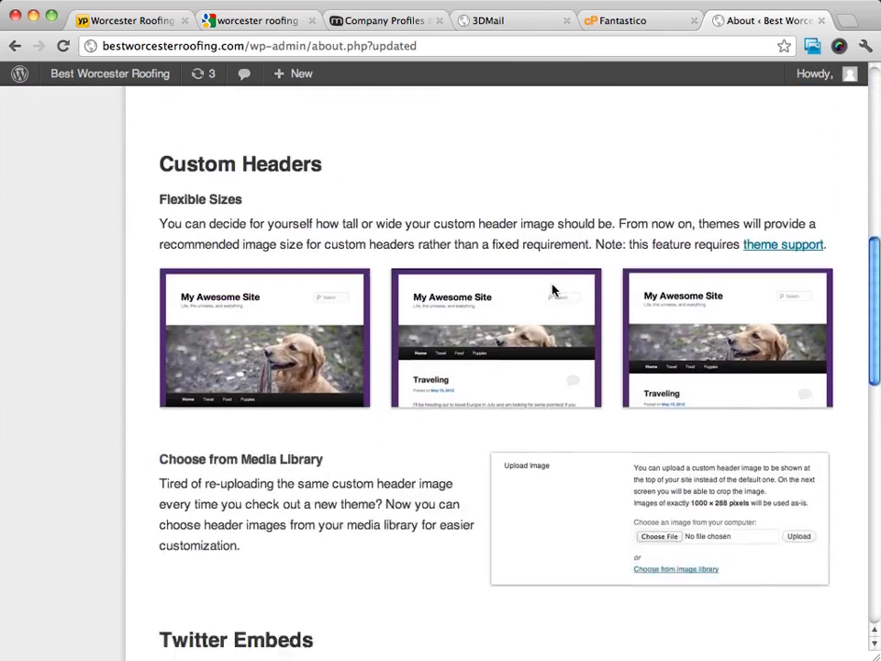
{"action": "scroll", "coordinate": [551, 292], "scroll_direction": "down", "scroll_amount": 5}
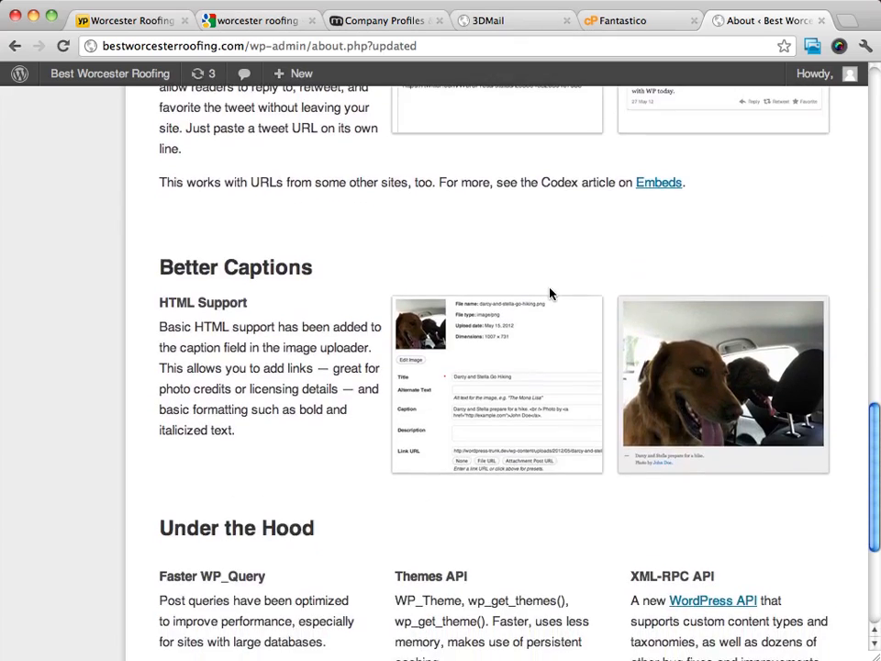
{"action": "scroll", "coordinate": [550, 293], "scroll_direction": "down", "scroll_amount": 6}
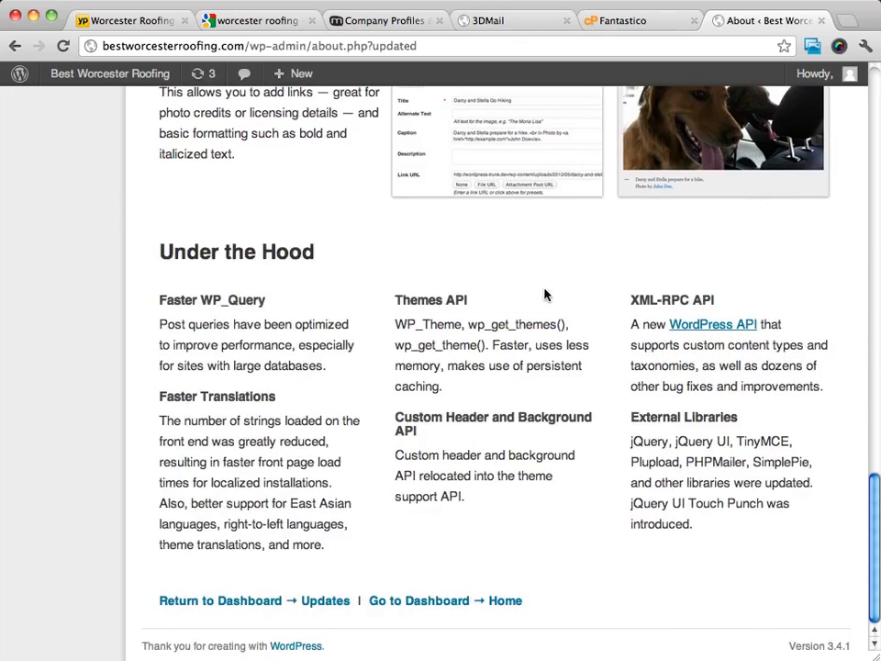
{"action": "scroll", "coordinate": [479, 324], "scroll_direction": "up", "scroll_amount": 10}
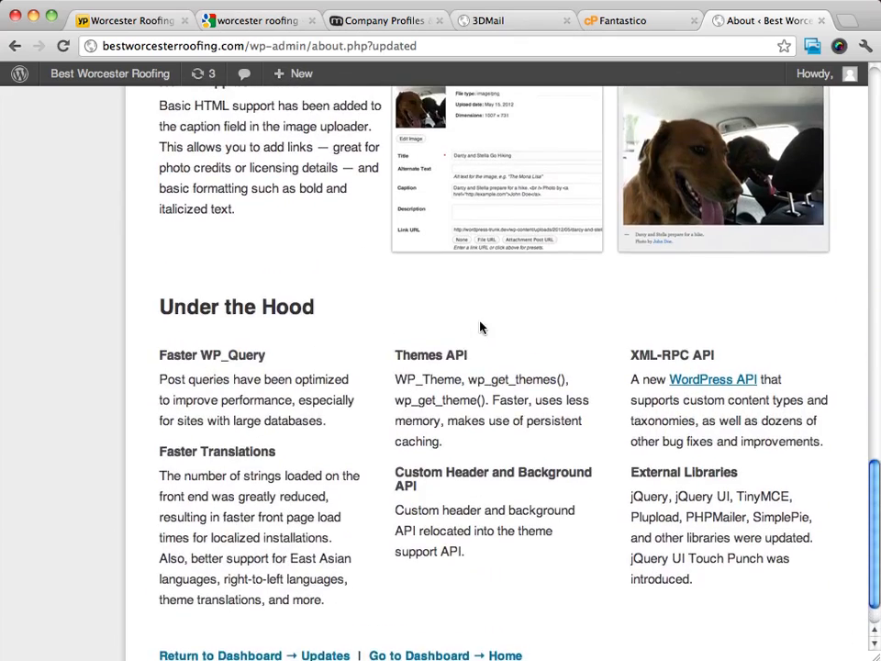
{"action": "scroll", "coordinate": [642, 445], "scroll_direction": "up", "scroll_amount": 5}
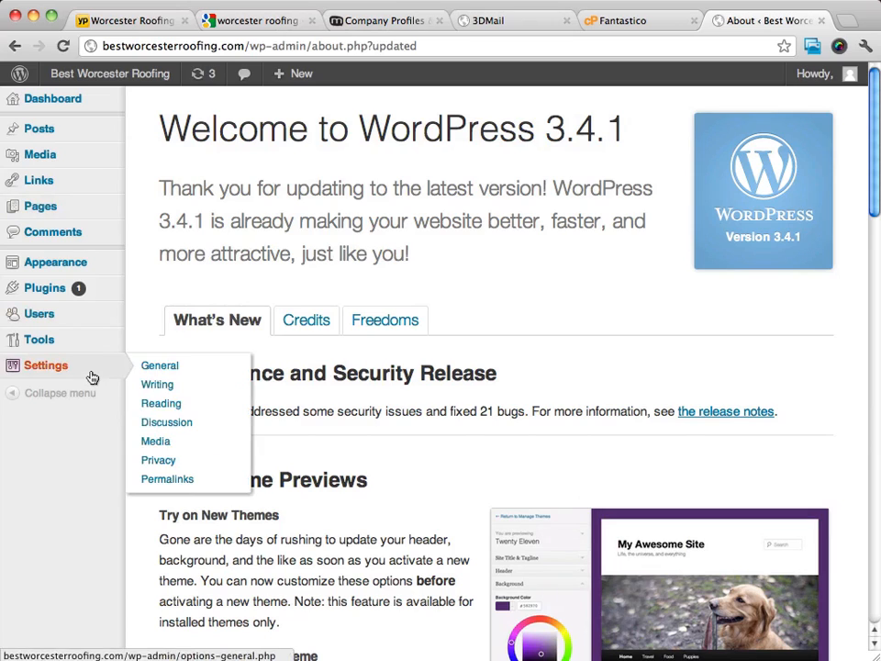
- Review the site's General Settings, including site title, tagline, site addresses, timezone and the date and time formats
{"action": "left_click", "coordinate": [39, 368]}
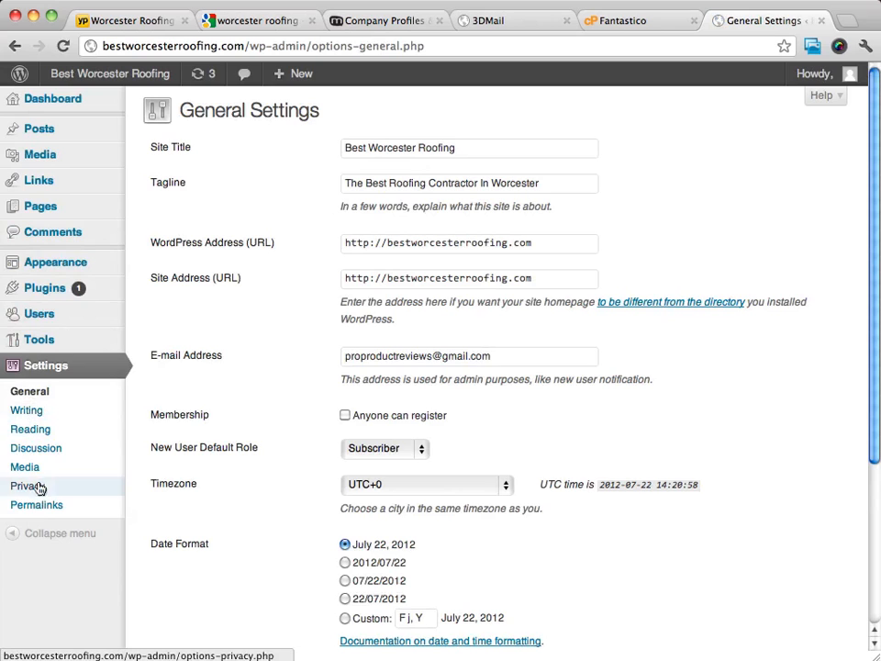
{"action": "scroll", "coordinate": [59, 368], "scroll_direction": "down", "scroll_amount": 2}
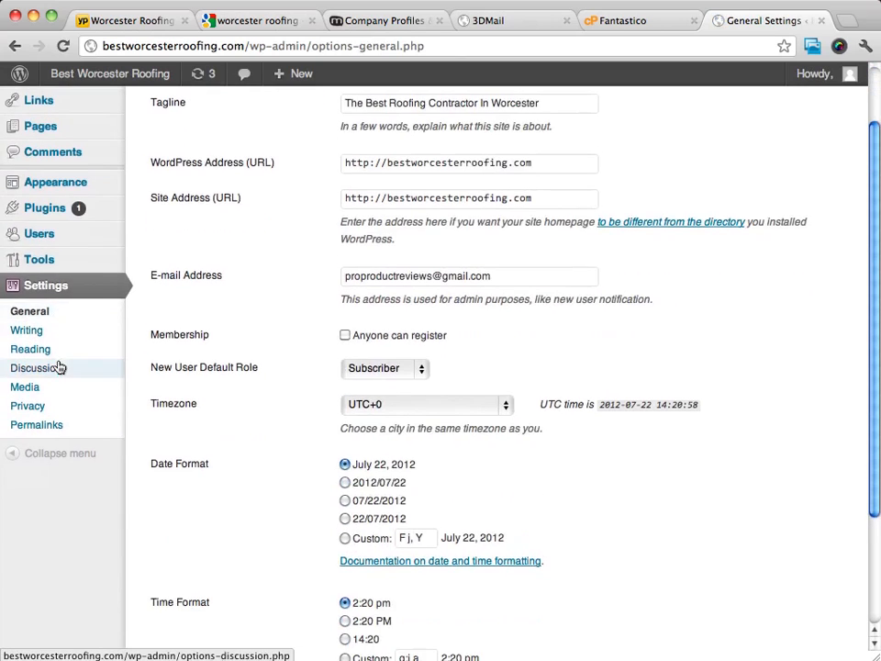
{"action": "scroll", "coordinate": [59, 368], "scroll_direction": "up", "scroll_amount": 2}
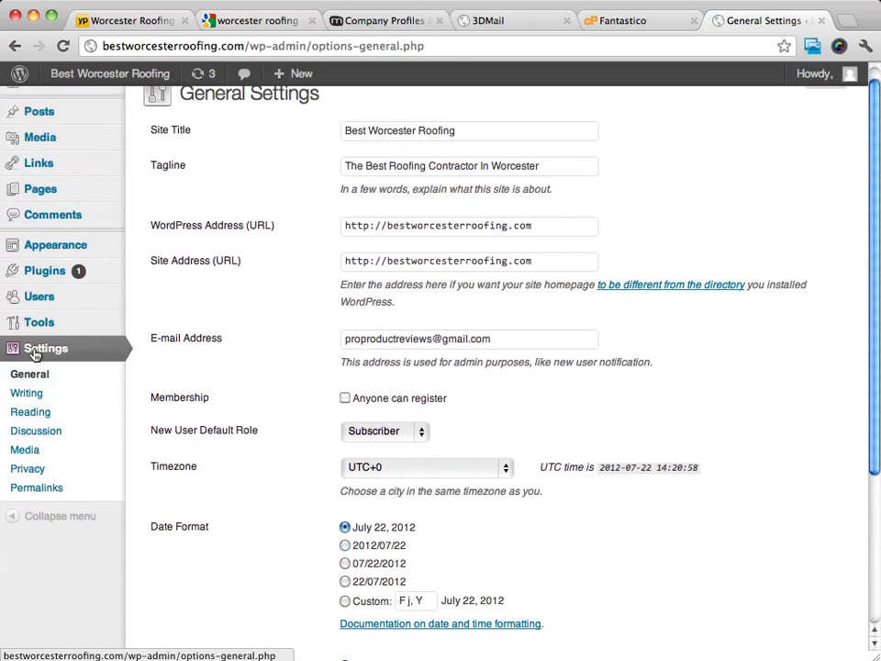
{"action": "scroll", "coordinate": [33, 352], "scroll_direction": "up", "scroll_amount": 1}
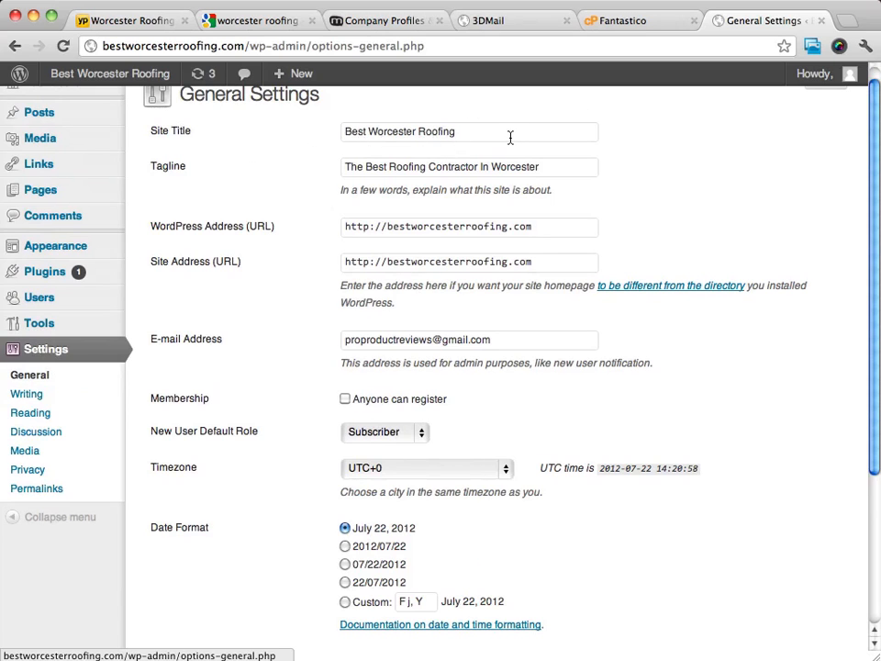
{"action": "scroll", "coordinate": [511, 138], "scroll_direction": "down", "scroll_amount": 2}
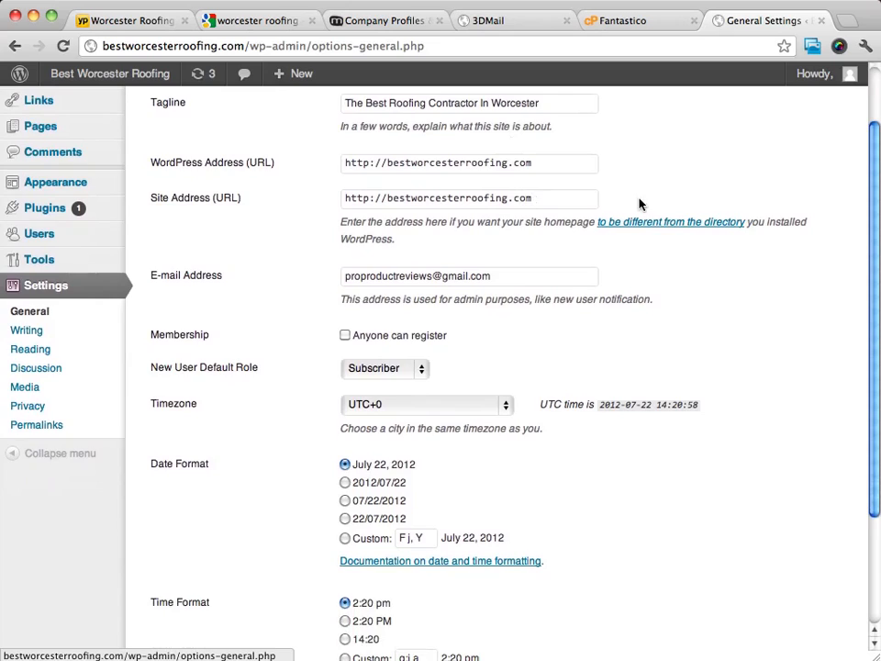
{"action": "scroll", "coordinate": [639, 204], "scroll_direction": "up", "scroll_amount": 2}
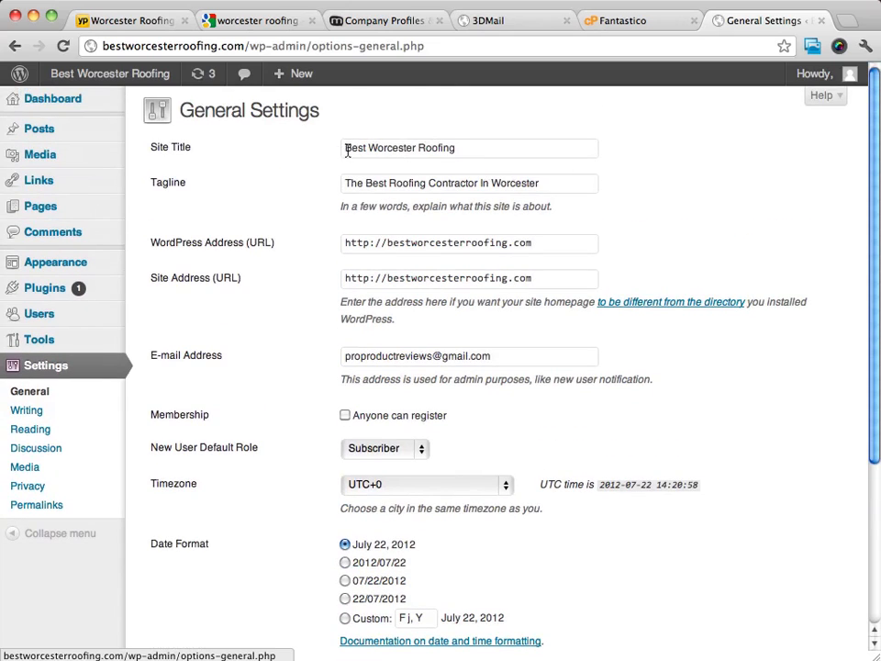
{"action": "left_click_drag", "start_coordinate": [347, 152], "coordinate": [476, 153]}
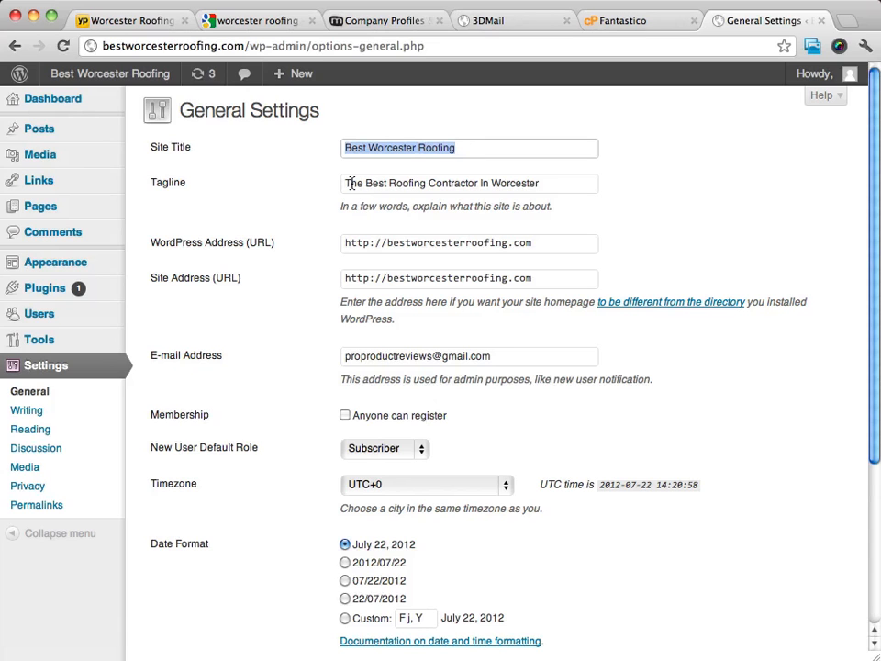
{"action": "scroll", "coordinate": [663, 190], "scroll_direction": "down", "scroll_amount": 6}
{"action": "scroll", "coordinate": [661, 191], "scroll_direction": "up", "scroll_amount": 6}
{"action": "scroll", "coordinate": [451, 334], "scroll_direction": "down", "scroll_amount": 6}
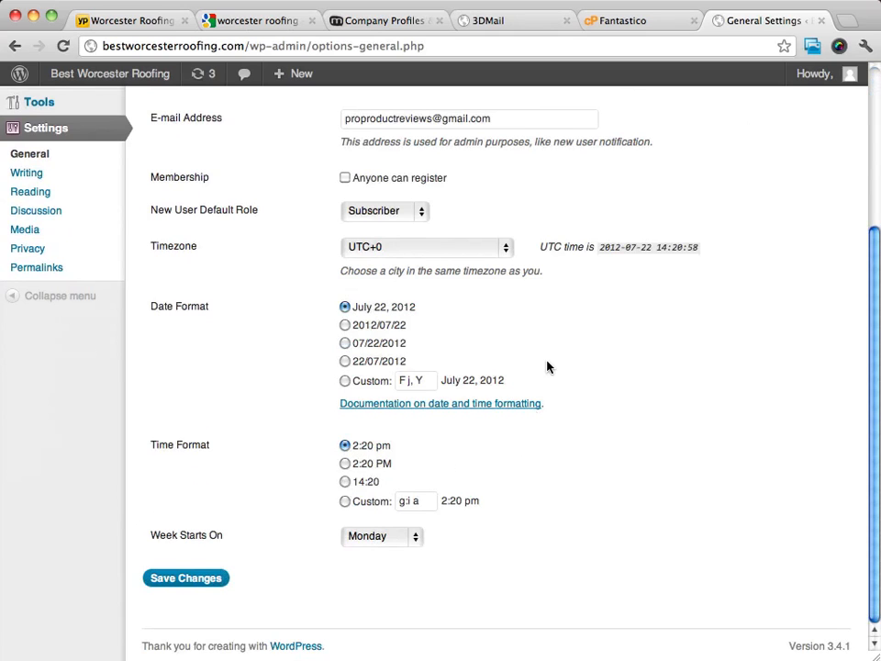
{"action": "scroll", "coordinate": [547, 367], "scroll_direction": "up", "scroll_amount": 6}
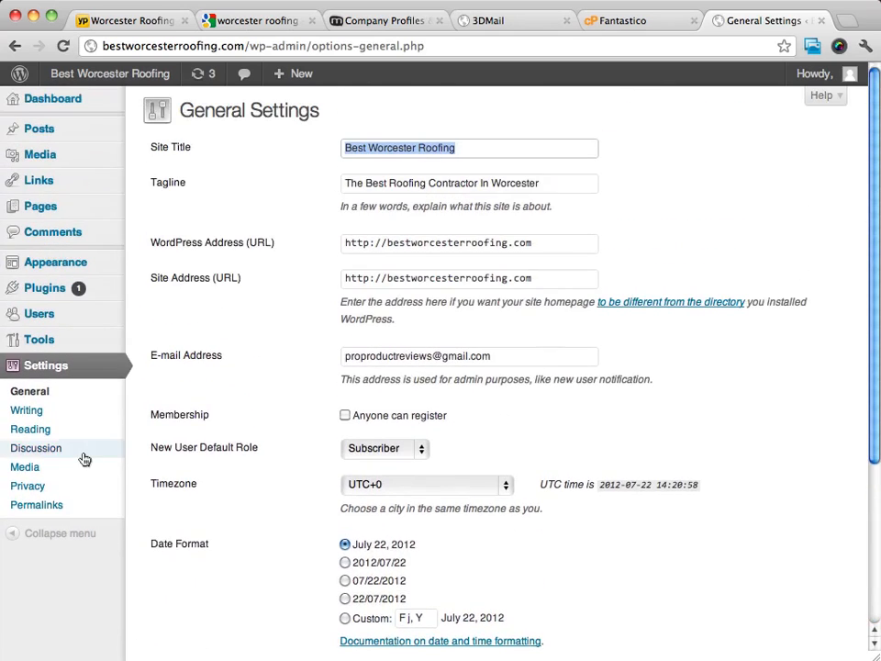
- Set the site's permalink structure to Post name and save the change
{"action": "left_click", "coordinate": [42, 506]}
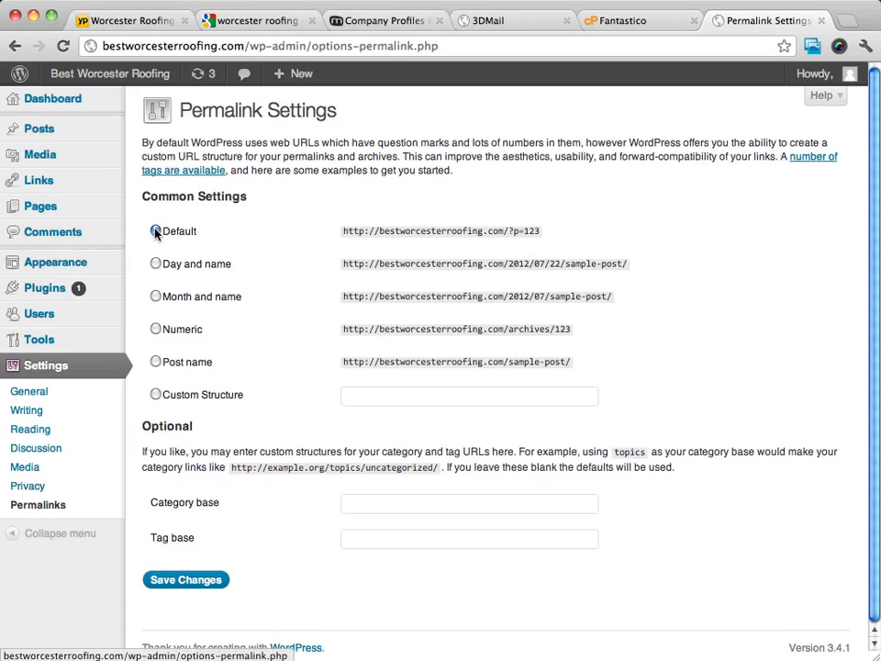
{"action": "left_click", "coordinate": [156, 363]}
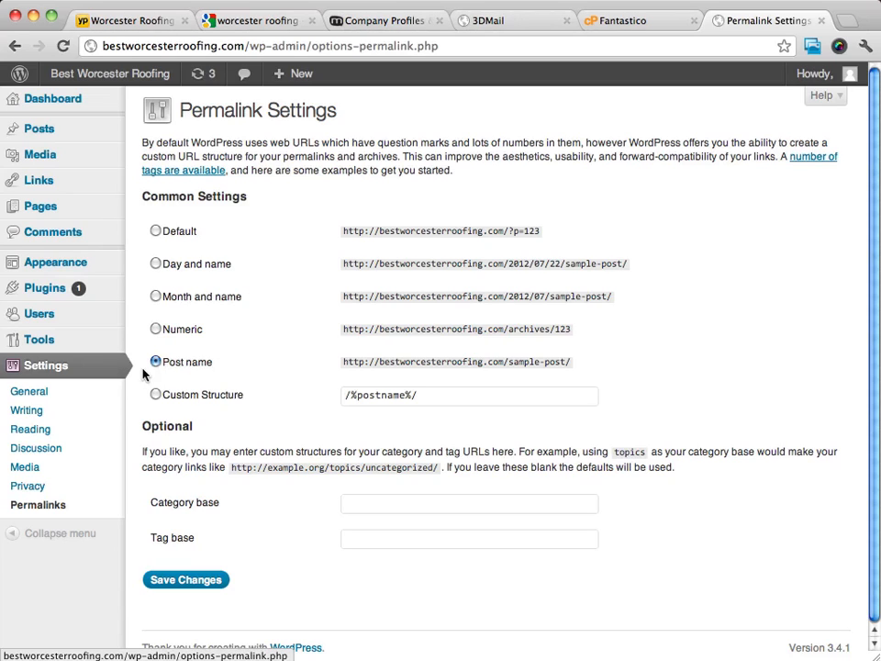
{"action": "scroll", "coordinate": [272, 332], "scroll_direction": "down", "scroll_amount": 1}
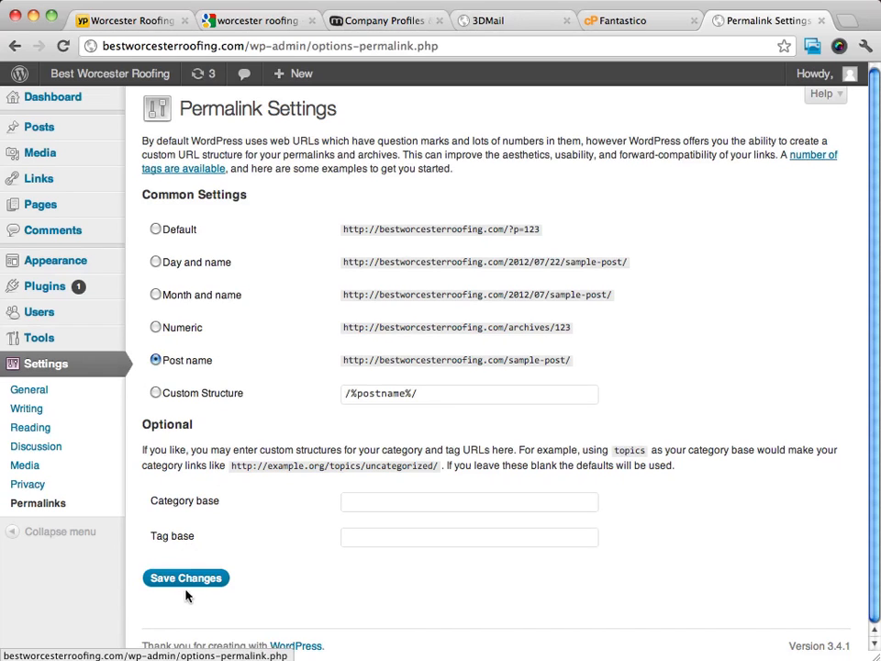
{"action": "left_click", "coordinate": [191, 582]}
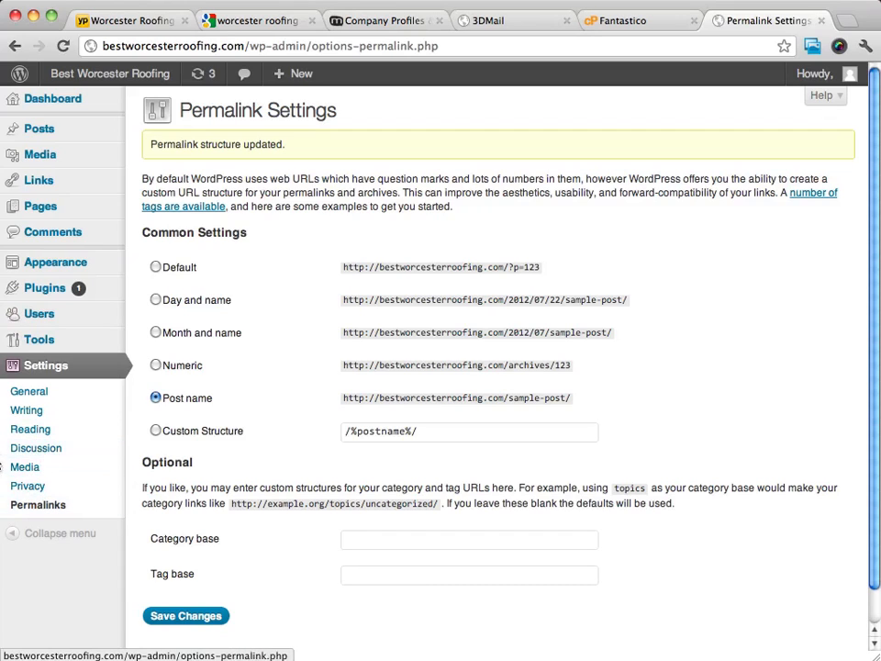
- Disallow people from posting comments on new articles in the discussion settings and save the changes
{"action": "left_click", "coordinate": [34, 451]}
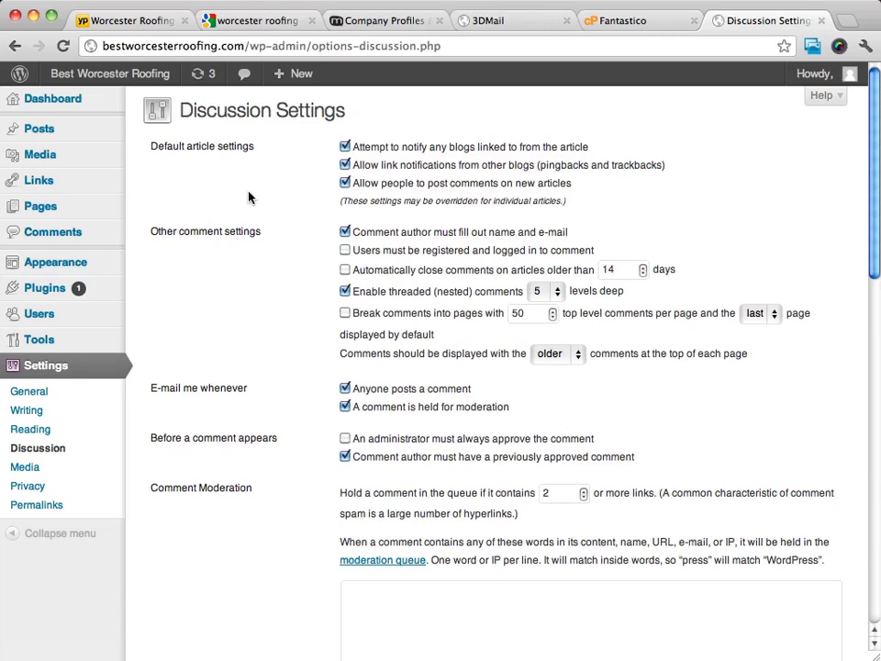
{"action": "left_click", "coordinate": [346, 184]}
{"action": "scroll", "coordinate": [747, 177], "scroll_direction": "down", "scroll_amount": 5}
{"action": "scroll", "coordinate": [750, 177], "scroll_direction": "down", "scroll_amount": 6}
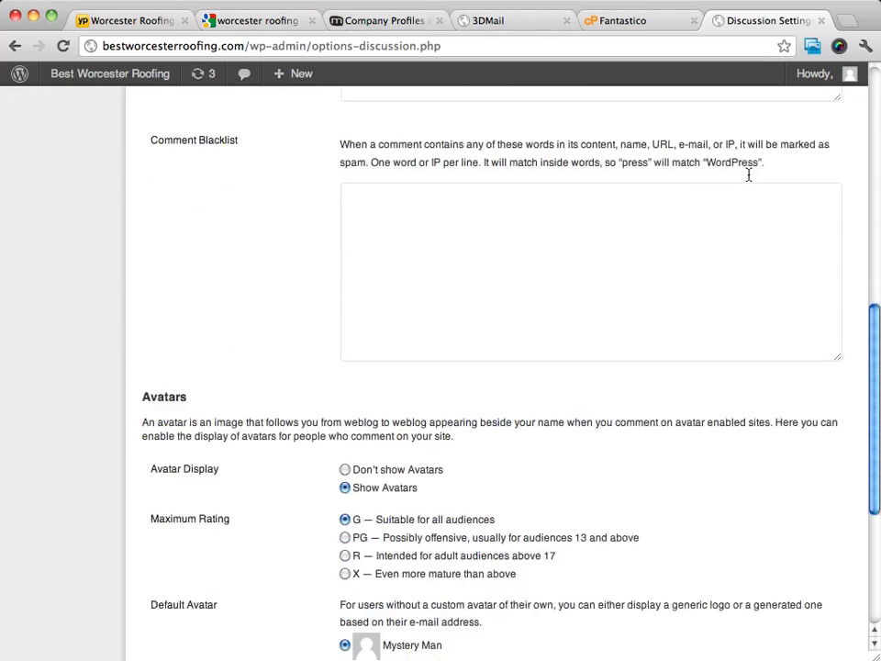
{"action": "scroll", "coordinate": [592, 145], "scroll_direction": "down", "scroll_amount": 3}
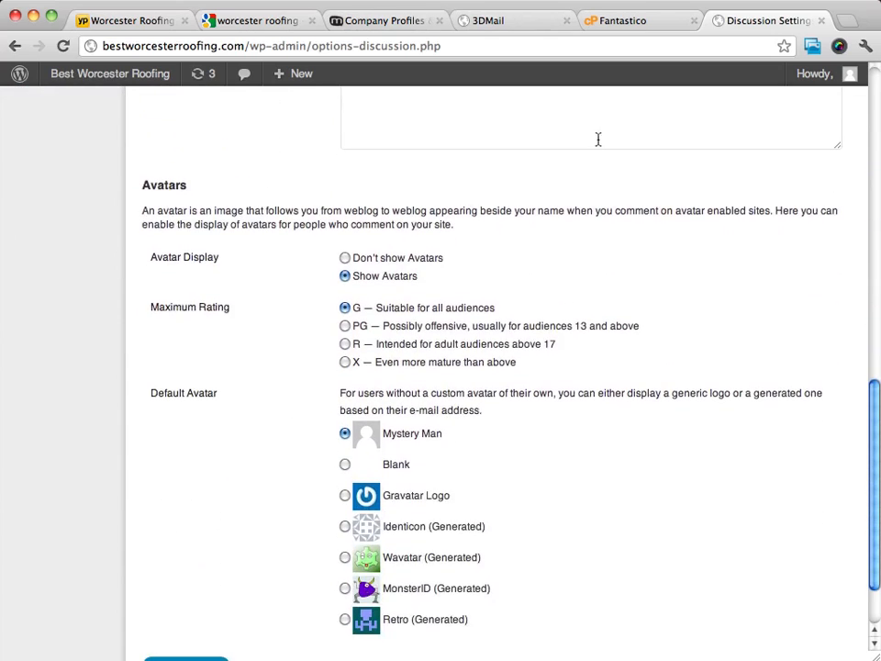
{"action": "scroll", "coordinate": [449, 230], "scroll_direction": "down", "scroll_amount": 1}
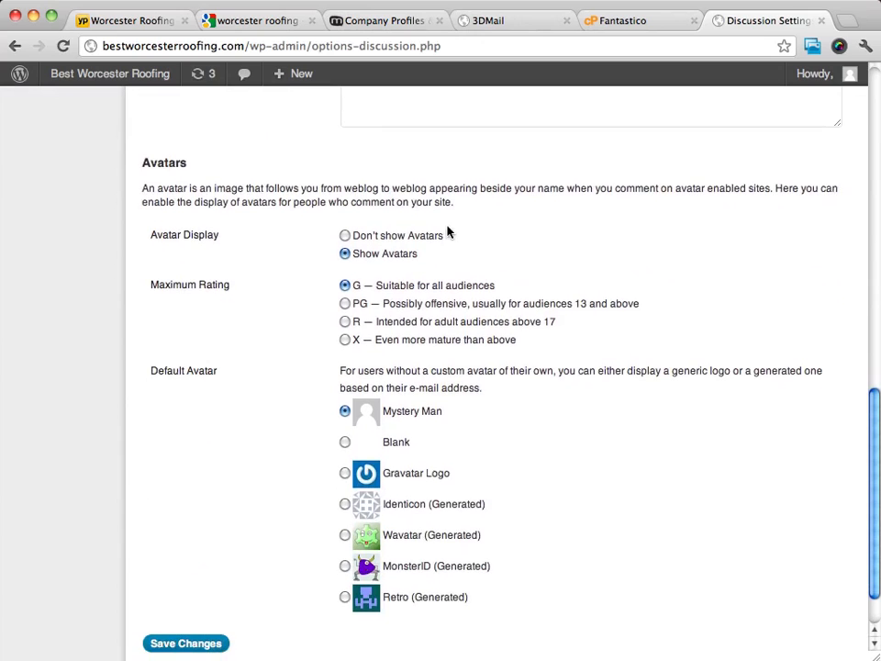
{"action": "scroll", "coordinate": [239, 193], "scroll_direction": "down", "scroll_amount": 2}
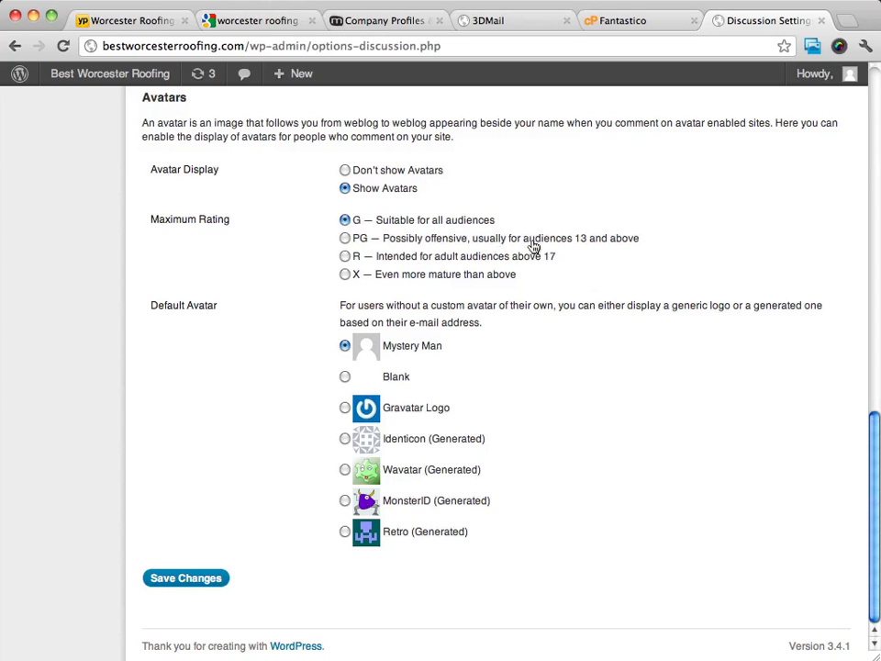
{"action": "scroll", "coordinate": [533, 246], "scroll_direction": "up", "scroll_amount": 8}
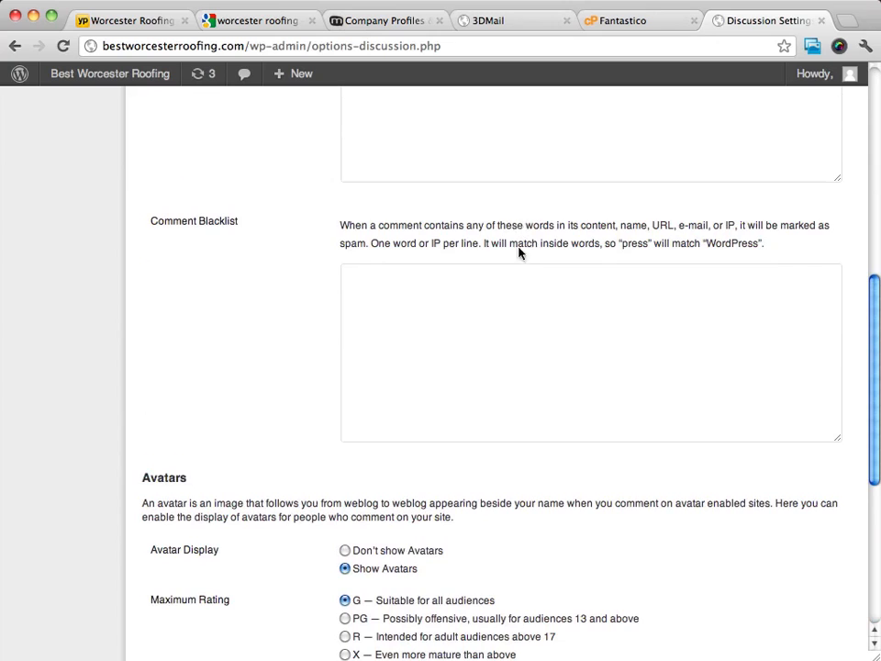
{"action": "scroll", "coordinate": [523, 325], "scroll_direction": "up", "scroll_amount": 6}
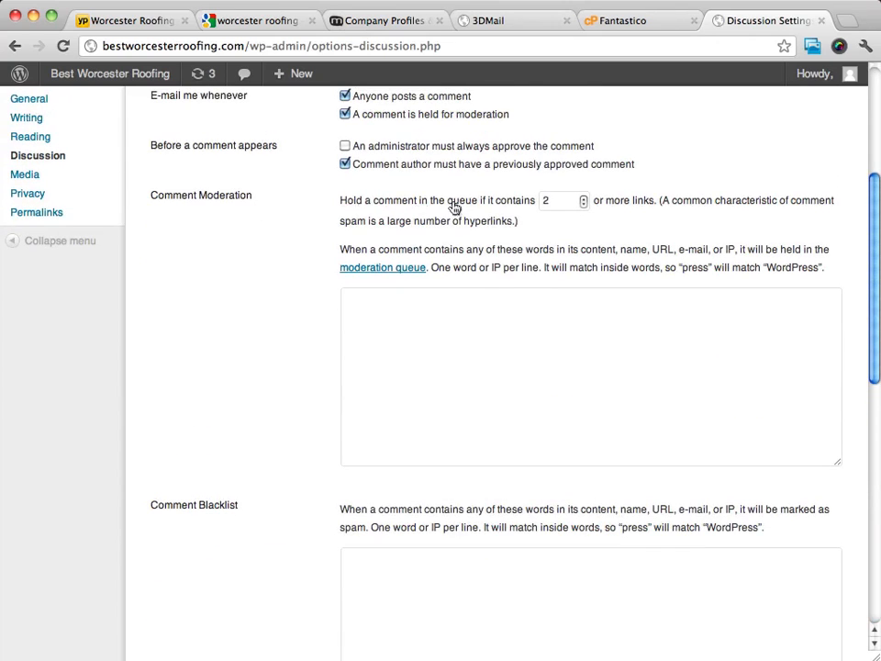
{"action": "scroll", "coordinate": [464, 358], "scroll_direction": "up", "scroll_amount": 6}
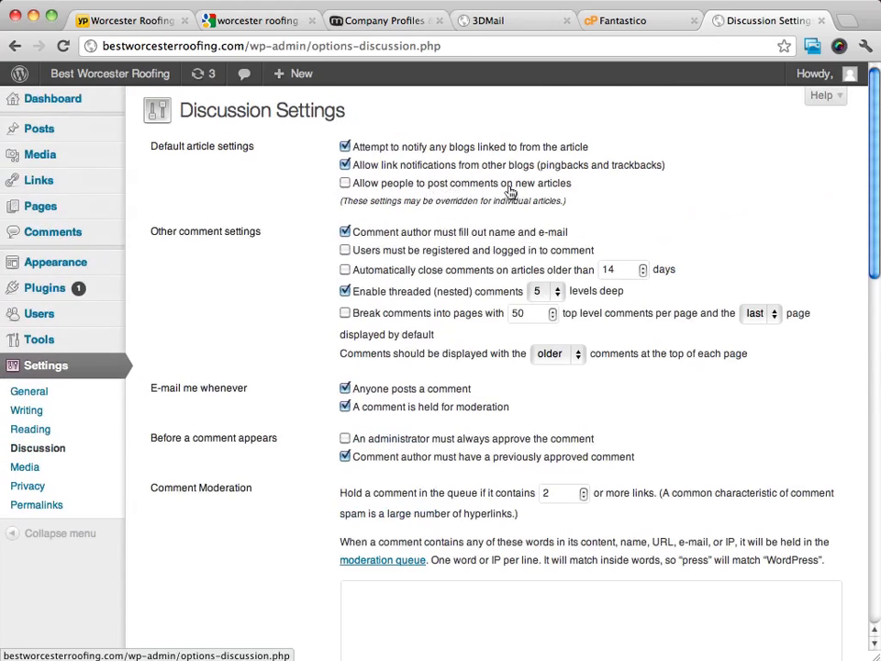
{"action": "scroll", "coordinate": [457, 193], "scroll_direction": "down", "scroll_amount": 10}
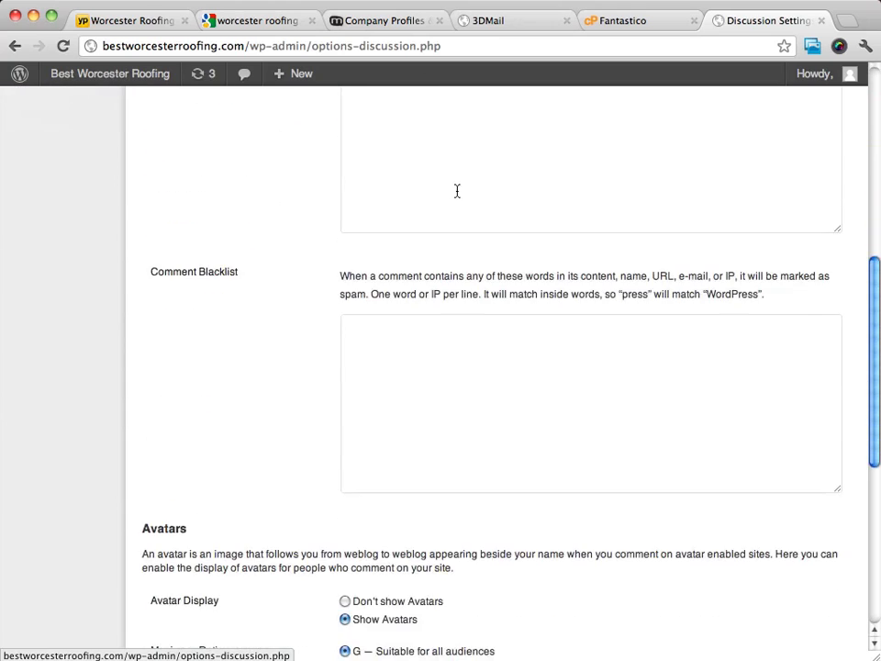
{"action": "scroll", "coordinate": [457, 193], "scroll_direction": "down", "scroll_amount": 2}
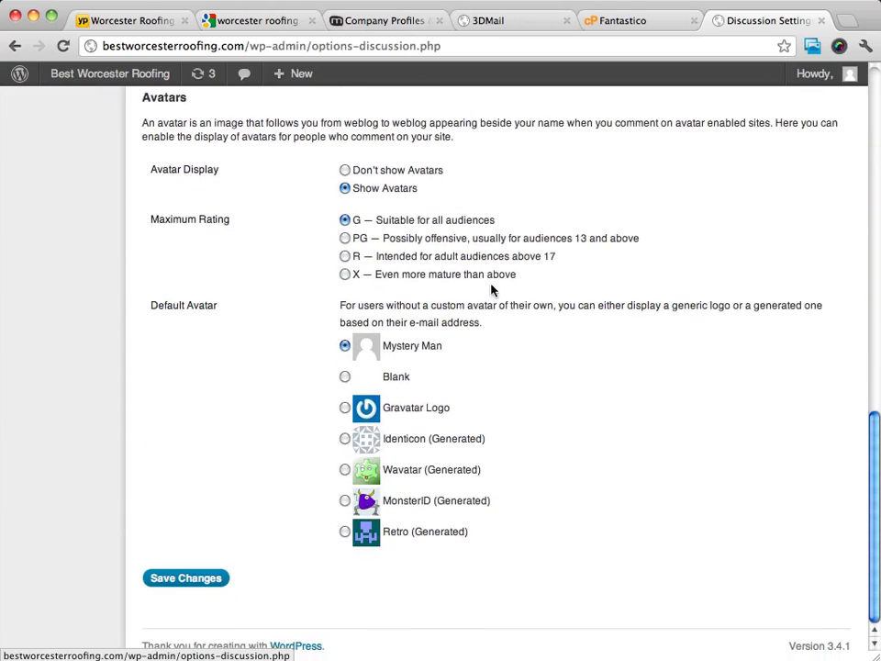
{"action": "left_click", "coordinate": [186, 578]}
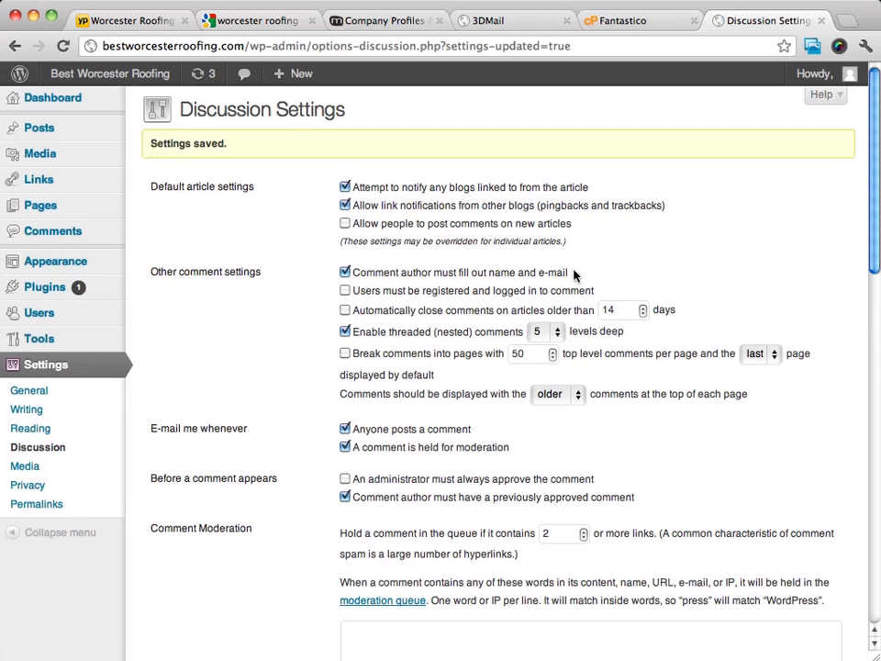
- Look over the saved discussion settings, the site visibility option in the privacy settings and the permalink structure
{"action": "scroll", "coordinate": [572, 271], "scroll_direction": "down", "scroll_amount": 5}
{"action": "scroll", "coordinate": [573, 273], "scroll_direction": "up", "scroll_amount": 5}
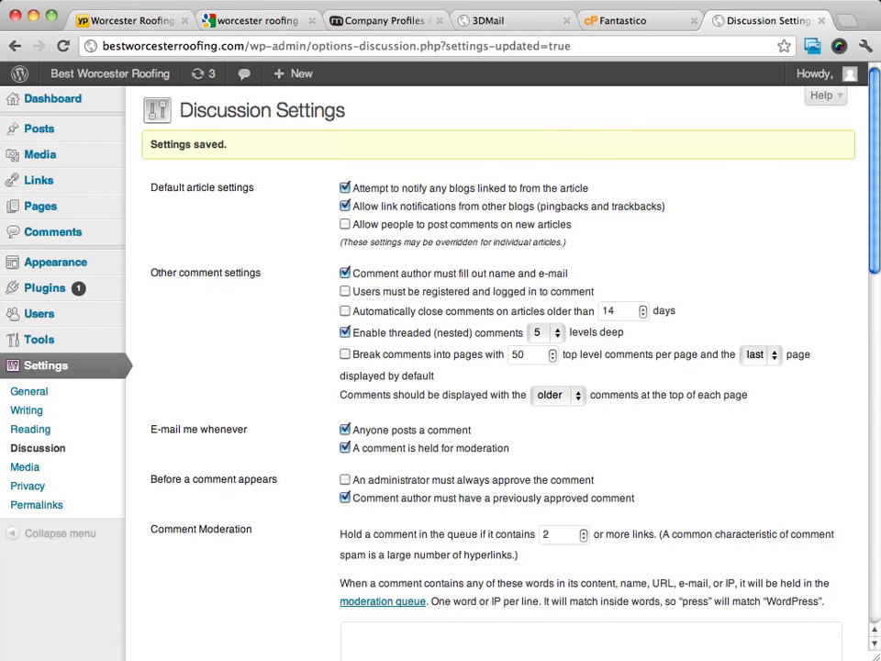
{"action": "left_click", "coordinate": [27, 486]}
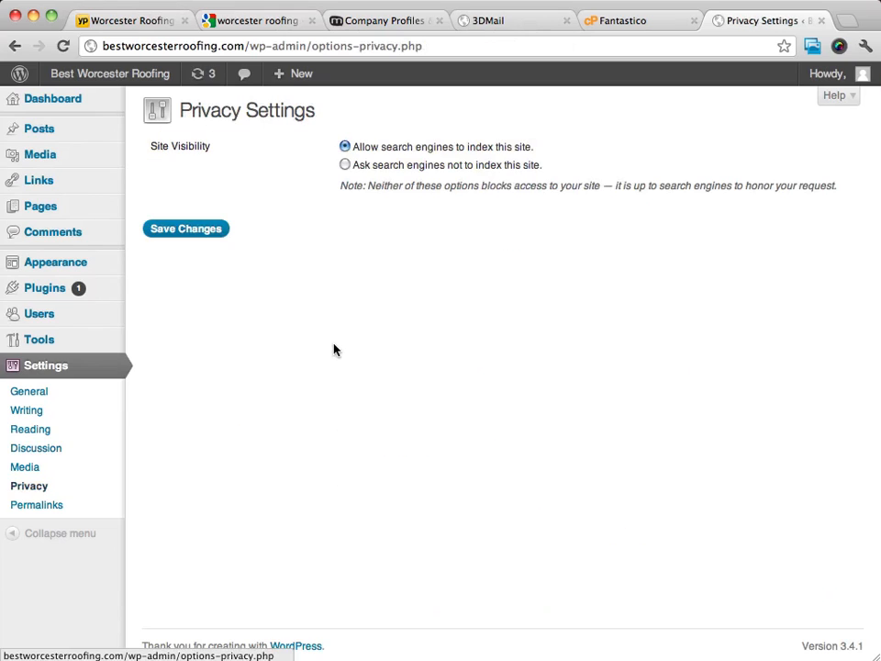
{"action": "left_click", "coordinate": [33, 506]}
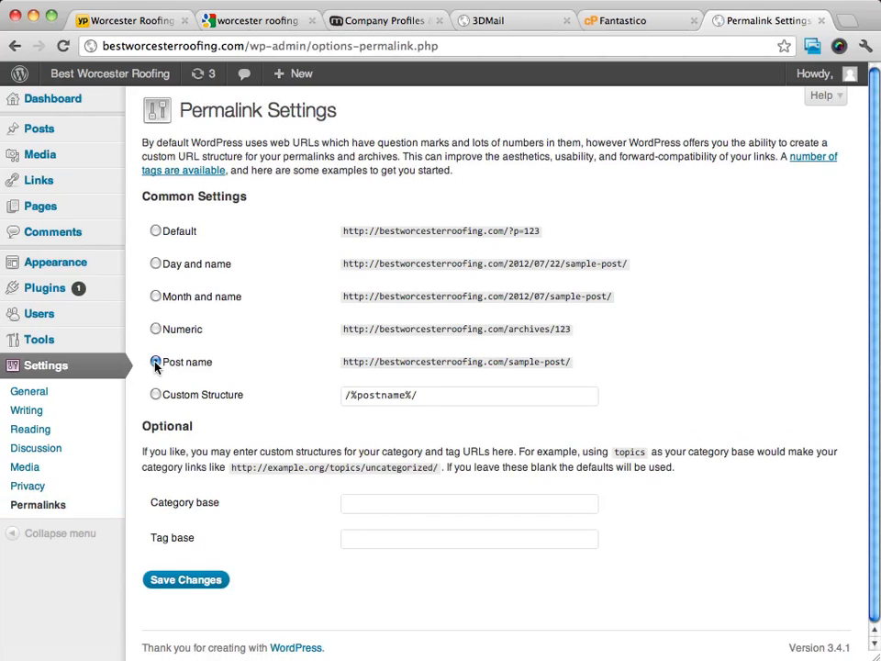
- Recheck the discussion setting that controls whether people can post comments on new articles
{"action": "left_click", "coordinate": [29, 456]}
{"action": "left_click", "coordinate": [346, 184]}
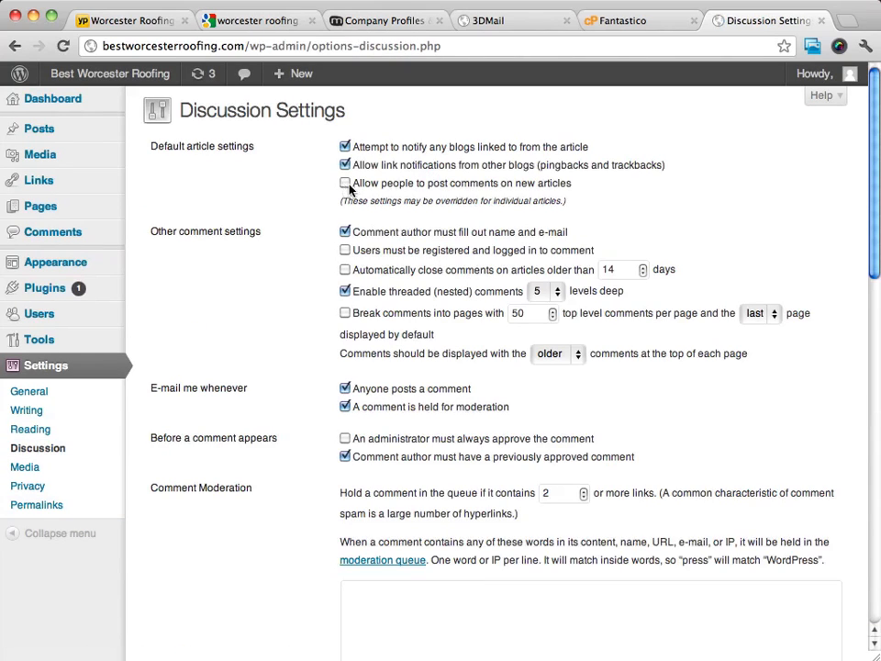
{"action": "left_click", "coordinate": [346, 183]}
{"action": "left_click", "coordinate": [346, 184]}
{"action": "scroll", "coordinate": [708, 178], "scroll_direction": "down", "scroll_amount": 10}
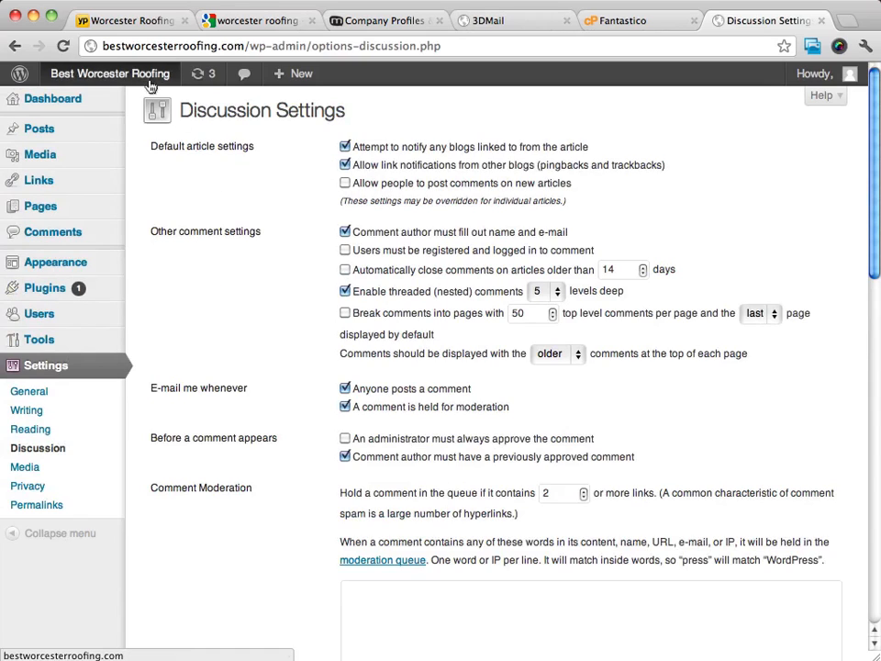
- View the live site's home page from title and tagline down to the sample post and sidebar, and return to the discussion settings
{"action": "left_click", "coordinate": [101, 74]}
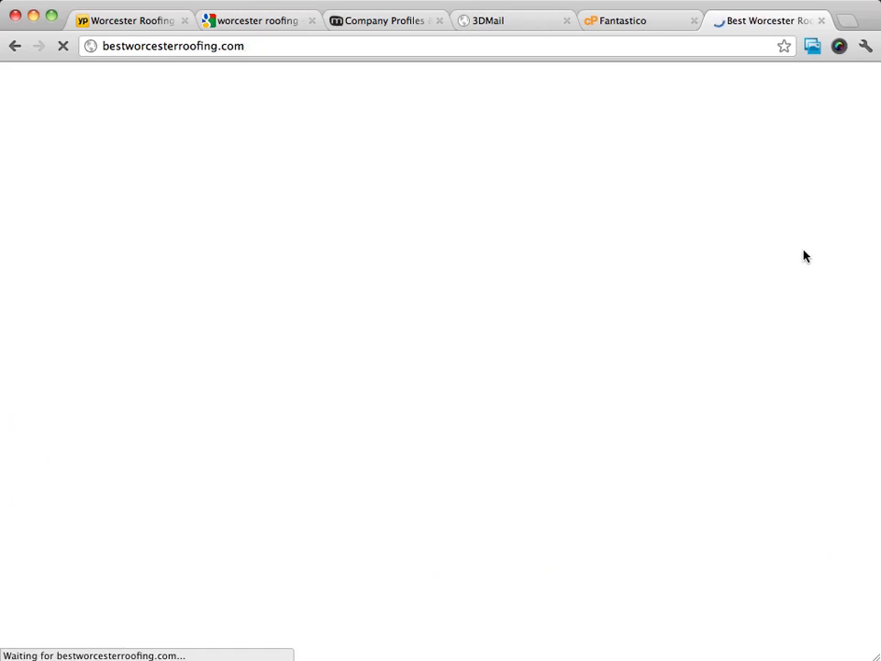
{"action": "scroll", "coordinate": [582, 159], "scroll_direction": "down", "scroll_amount": 5}
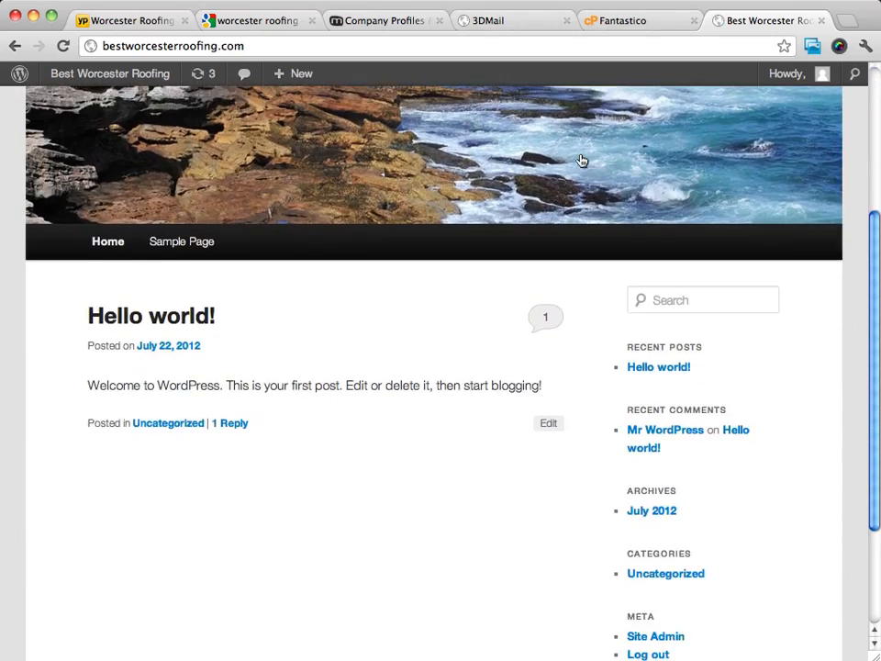
{"action": "scroll", "coordinate": [582, 160], "scroll_direction": "down", "scroll_amount": 3}
{"action": "scroll", "coordinate": [582, 160], "scroll_direction": "up", "scroll_amount": 8}
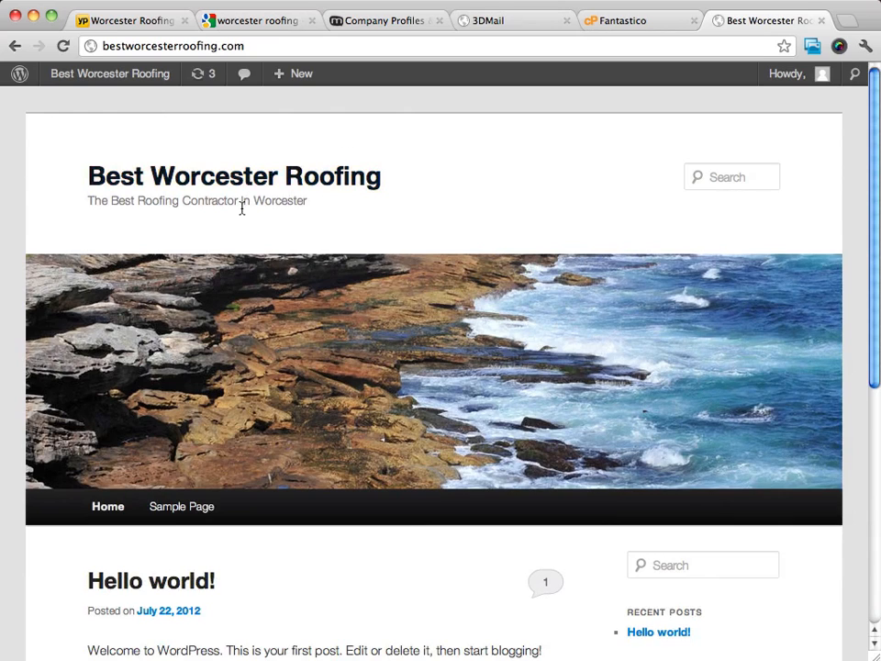
{"action": "scroll", "coordinate": [578, 151], "scroll_direction": "down", "scroll_amount": 5}
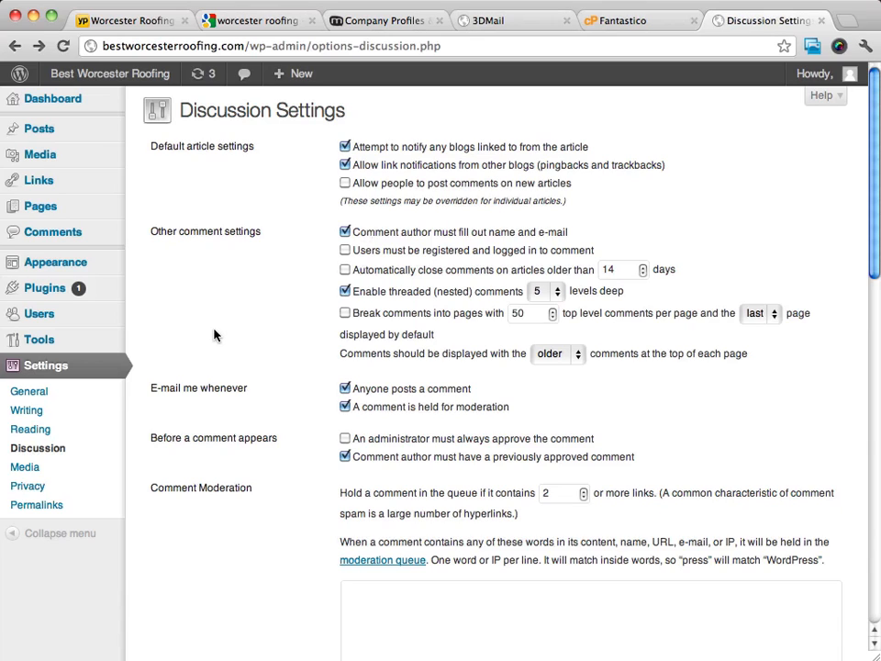
- Bring up the Appearance options for the site
{"action": "mouse_move", "coordinate": [66, 263]}
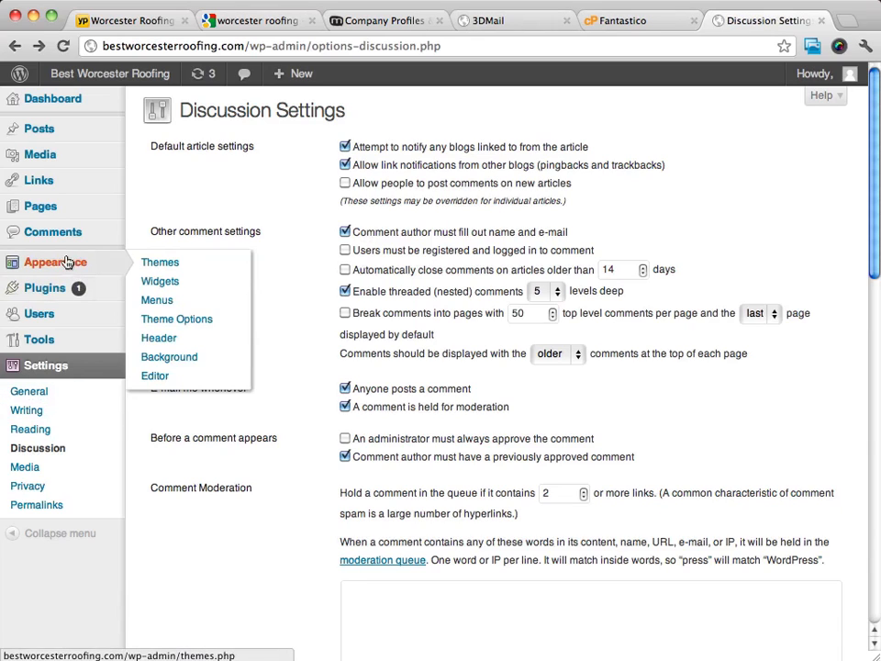